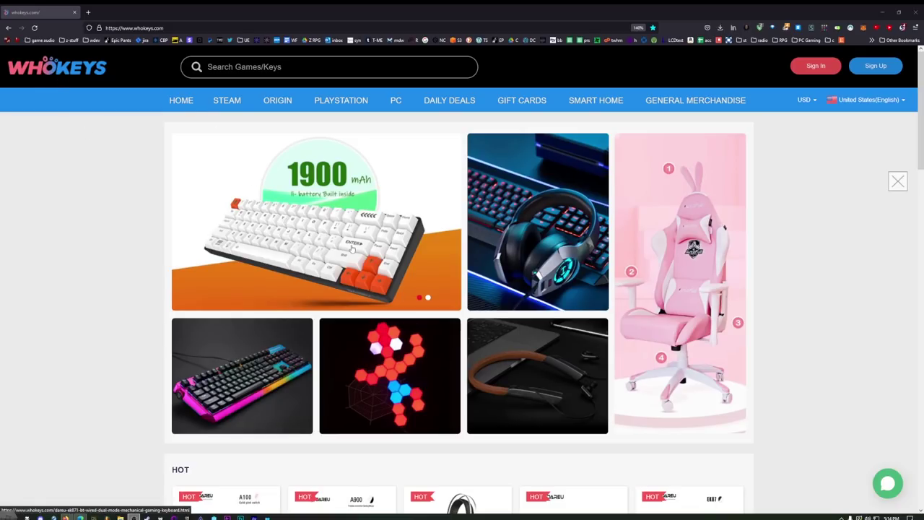
Step: Review the WhoKeys storefront and the product page for the MS Windows 10 Pro OEM key
{"action": "scroll", "coordinate": [351, 248], "scroll_direction": "down", "scroll_amount": 1}
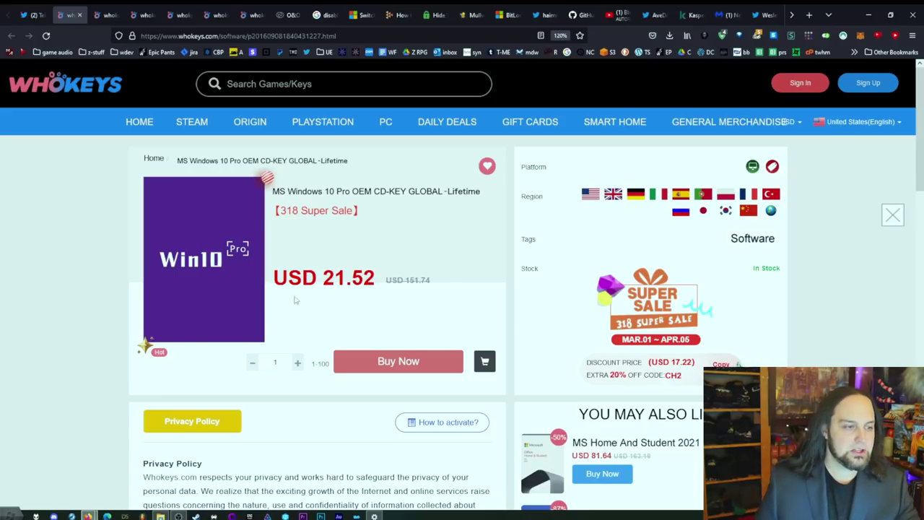
{"action": "left_click_drag", "start_coordinate": [353, 192], "coordinate": [480, 193]}
{"action": "left_click", "coordinate": [403, 194]}
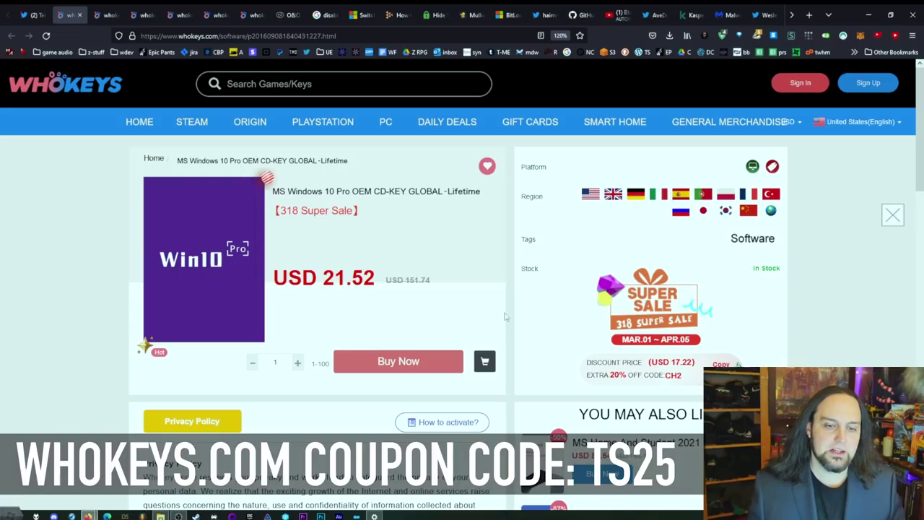
{"action": "scroll", "coordinate": [686, 332], "scroll_direction": "down", "scroll_amount": 1}
{"action": "scroll", "coordinate": [680, 331], "scroll_direction": "down", "scroll_amount": 1}
{"action": "scroll", "coordinate": [799, 94], "scroll_direction": "up", "scroll_amount": 2}
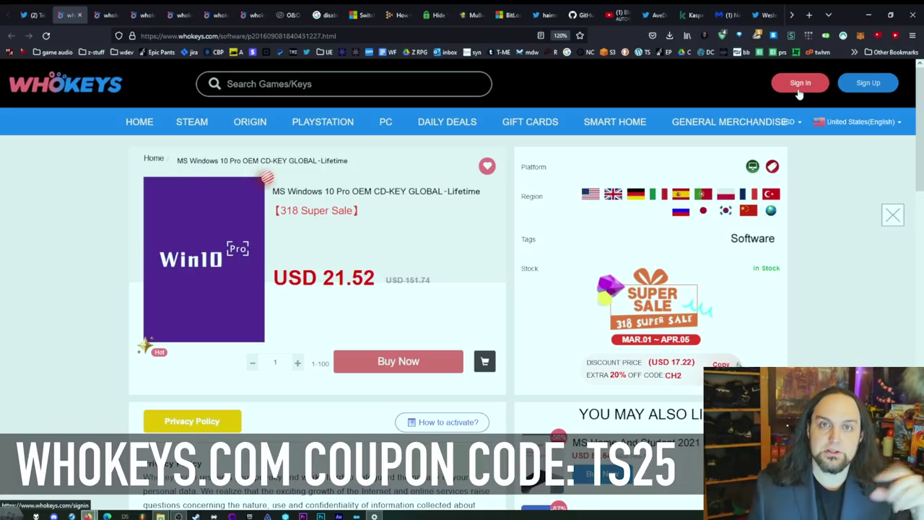
Step: Add MS Office2019 Professional Plus CD Key Global to the shopping cart and go to the cart
{"action": "left_click", "coordinate": [252, 14]}
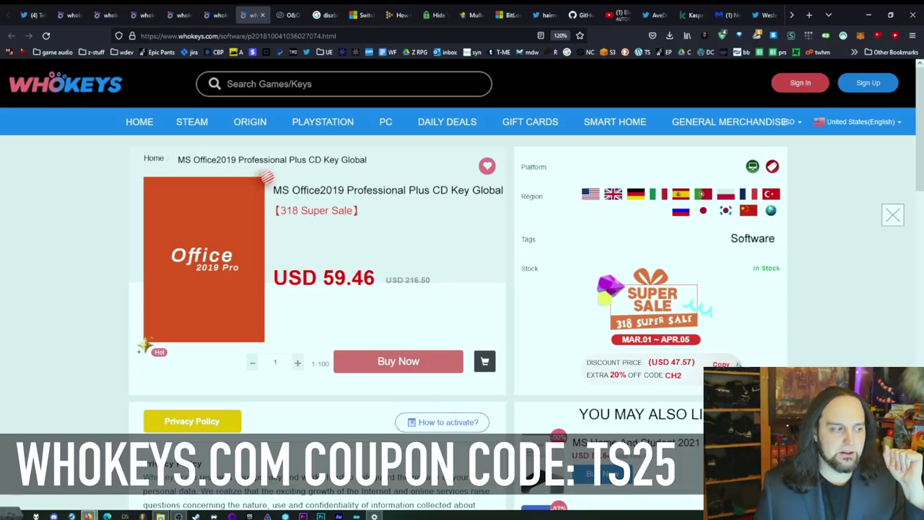
{"action": "key", "text": "ctrl+Tab"}
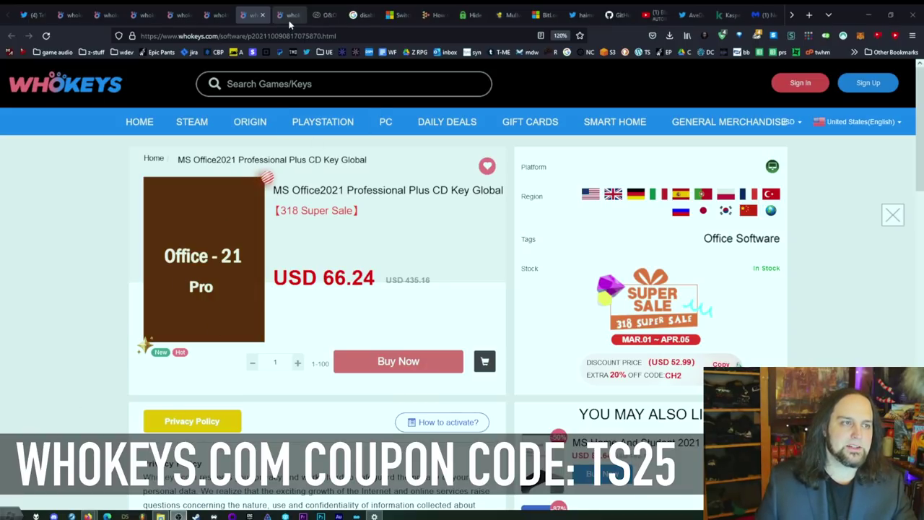
{"action": "left_click", "coordinate": [289, 15]}
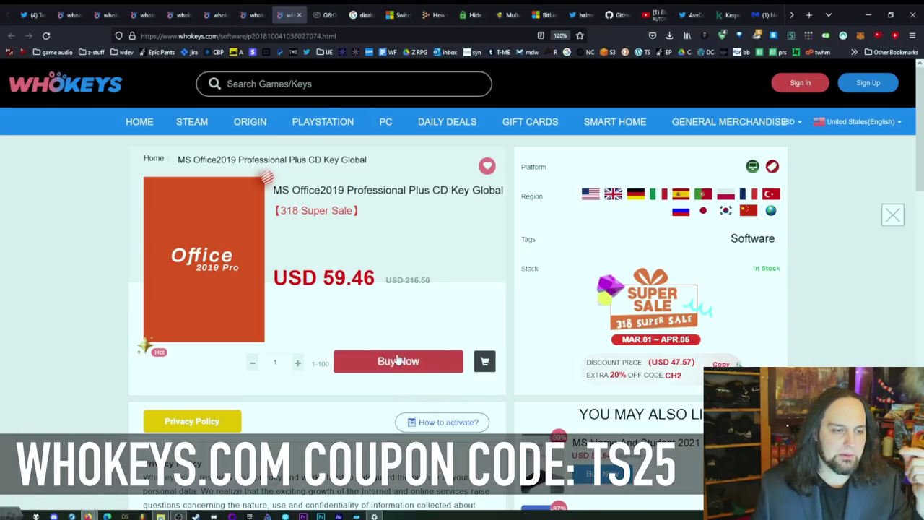
{"action": "left_click", "coordinate": [449, 373]}
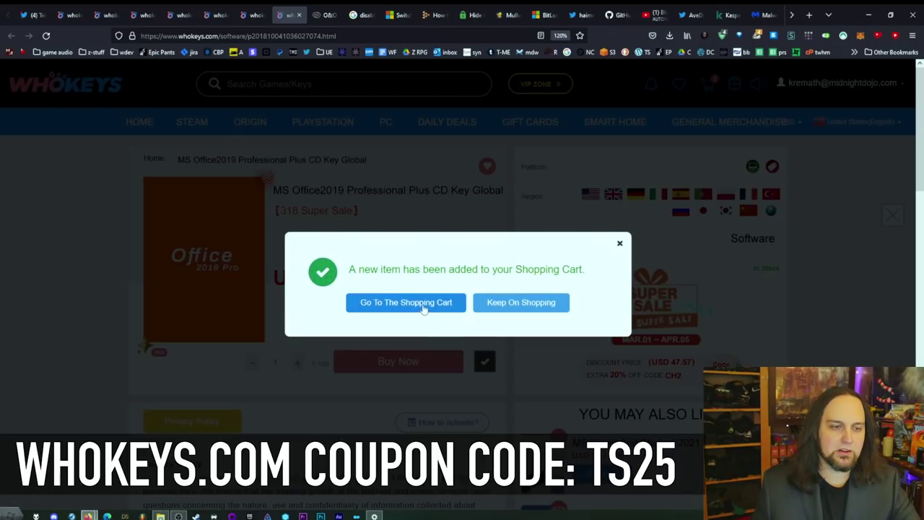
{"action": "left_click", "coordinate": [407, 301]}
Step: Apply the promotion code TS25 to the order and check the discounted subtotals of both products
{"action": "scroll", "coordinate": [264, 277], "scroll_direction": "down", "scroll_amount": 1}
{"action": "left_click", "coordinate": [263, 278]}
{"action": "type", "text": "TS"}
{"action": "left_click", "coordinate": [328, 278]}
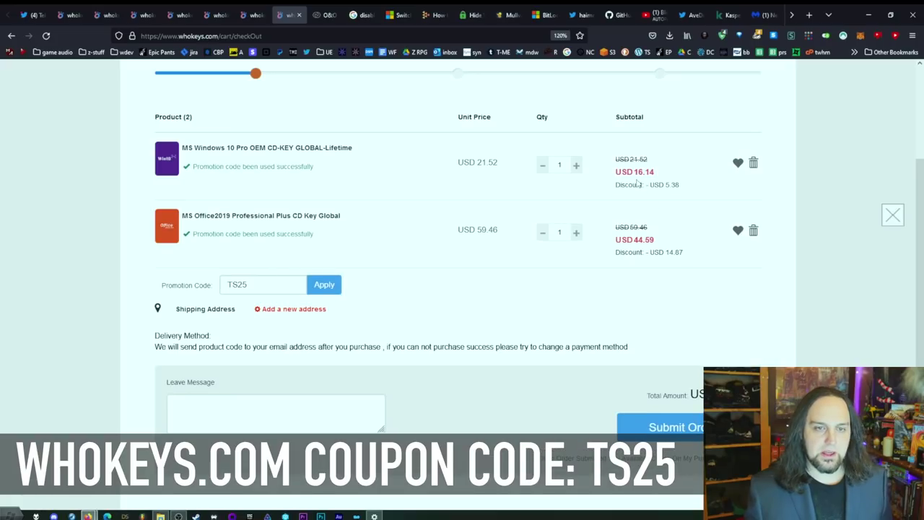
{"action": "triple_click", "coordinate": [639, 179]}
{"action": "scroll", "coordinate": [670, 220], "scroll_direction": "up", "scroll_amount": 1}
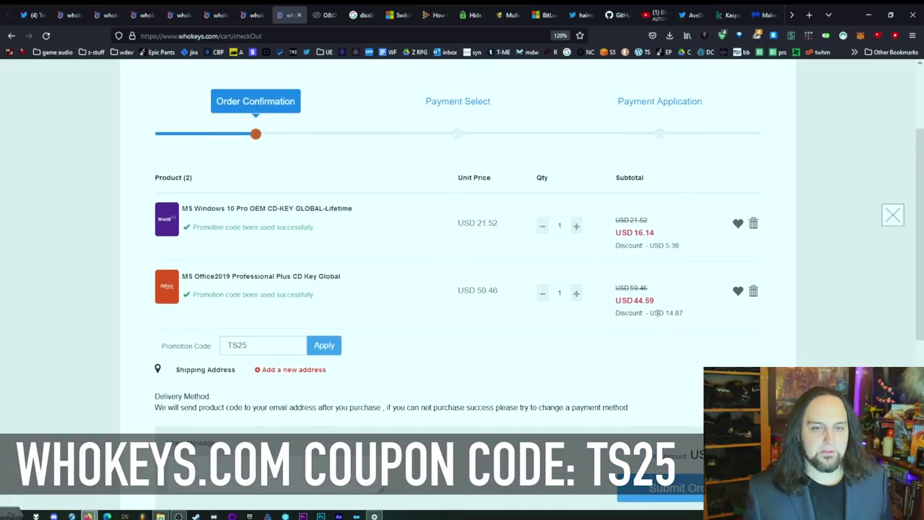
{"action": "scroll", "coordinate": [636, 308], "scroll_direction": "down", "scroll_amount": 2}
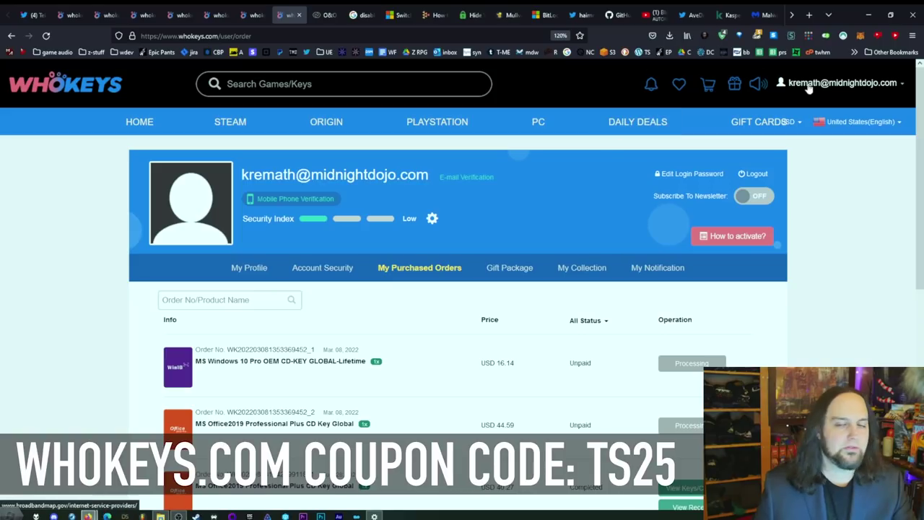
Step: Retrieve the product key of the newest MS Office2019 Professional Plus order from the purchased orders and select the key text
{"action": "scroll", "coordinate": [736, 300], "scroll_direction": "down", "scroll_amount": 2}
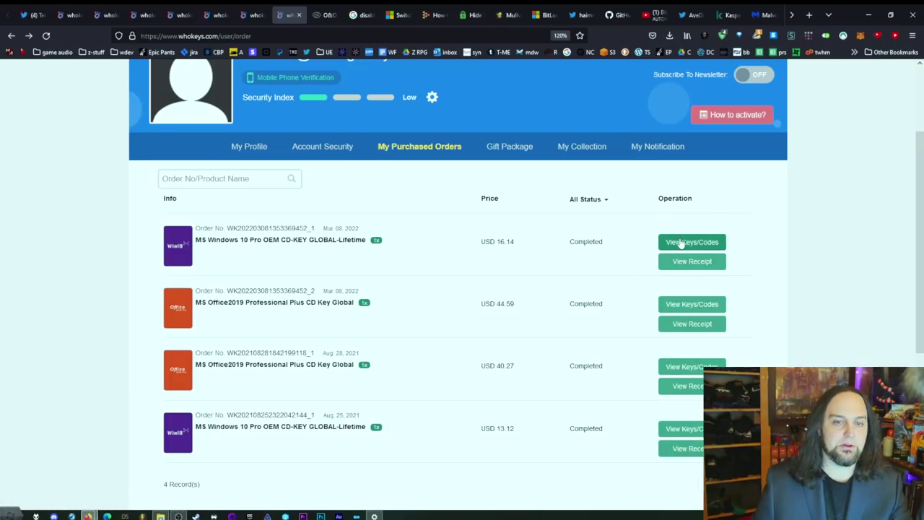
{"action": "left_click", "coordinate": [682, 302]}
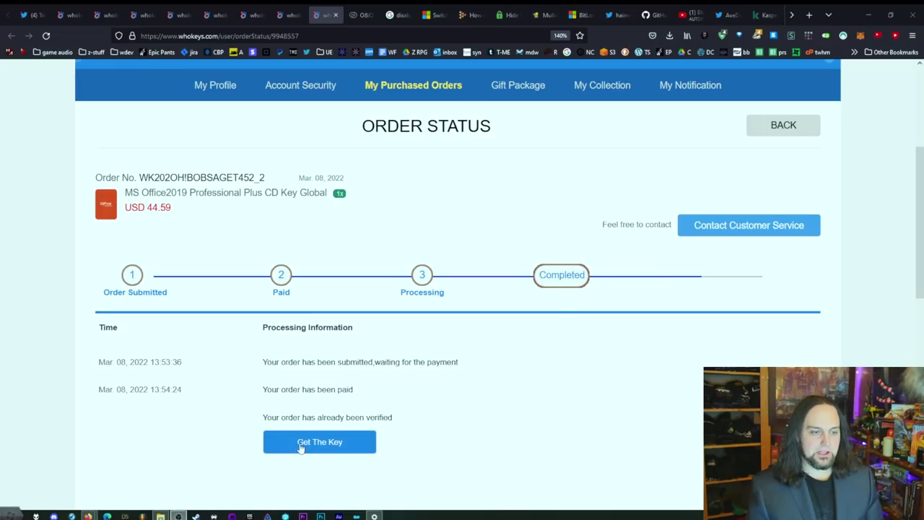
{"action": "left_click", "coordinate": [317, 441]}
{"action": "scroll", "coordinate": [485, 343], "scroll_direction": "down", "scroll_amount": 2}
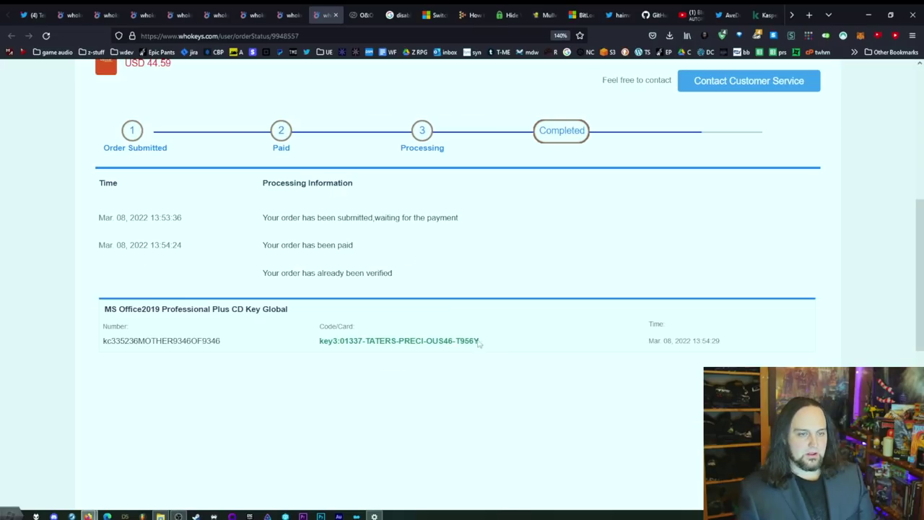
{"action": "left_click_drag", "start_coordinate": [482, 344], "coordinate": [346, 345]}
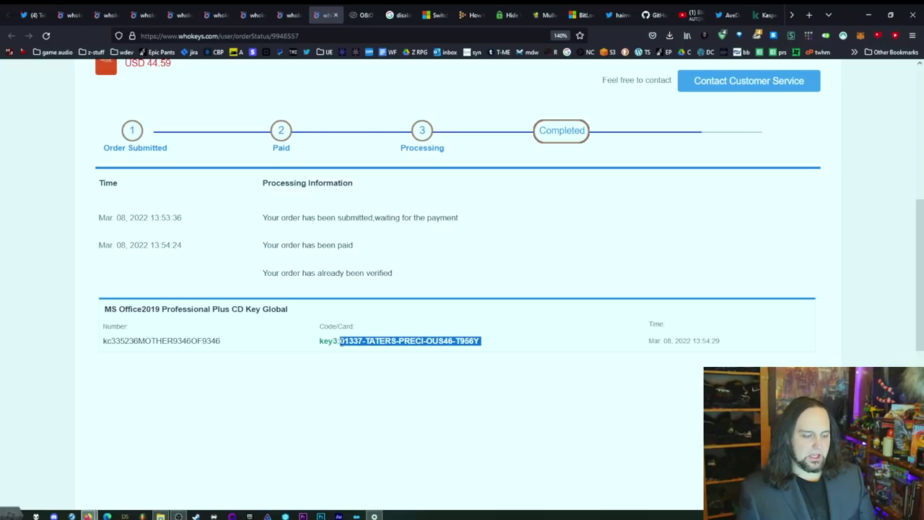
Step: Find the Windows activation settings, view the dialog for changing the product key, and close both
{"action": "key", "text": "super"}
{"action": "type", "text": "ACTIVATE"}
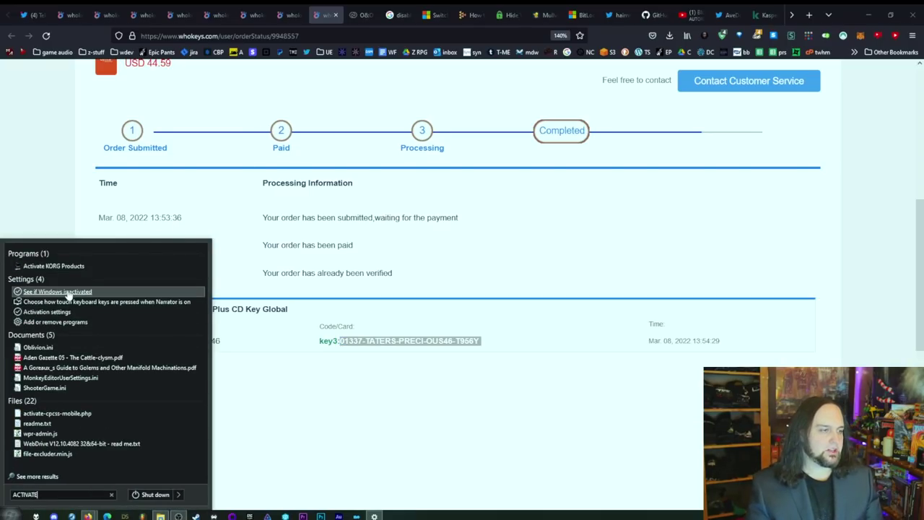
{"action": "left_click", "coordinate": [56, 312]}
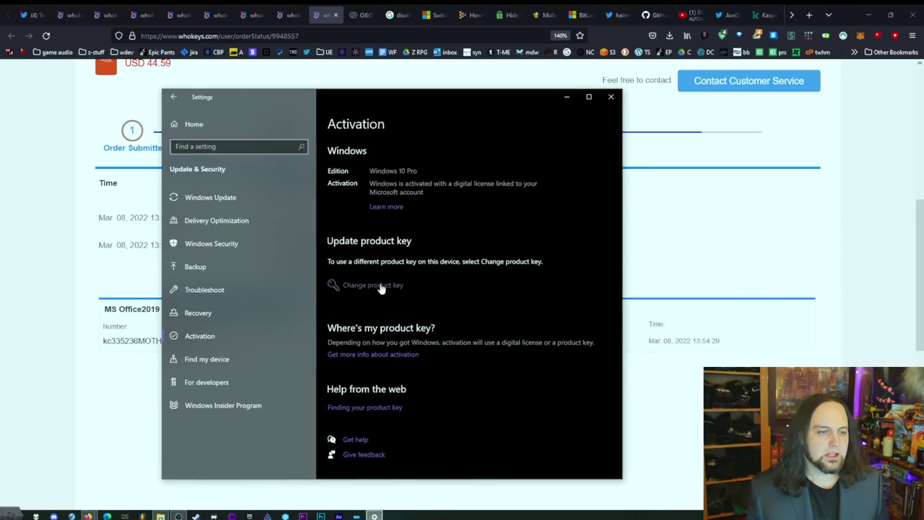
{"action": "left_click", "coordinate": [374, 285]}
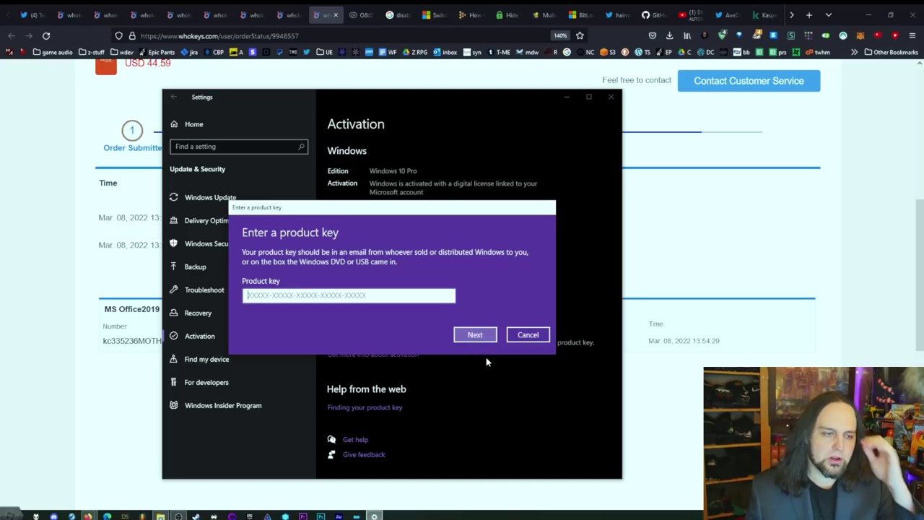
{"action": "left_click", "coordinate": [527, 333]}
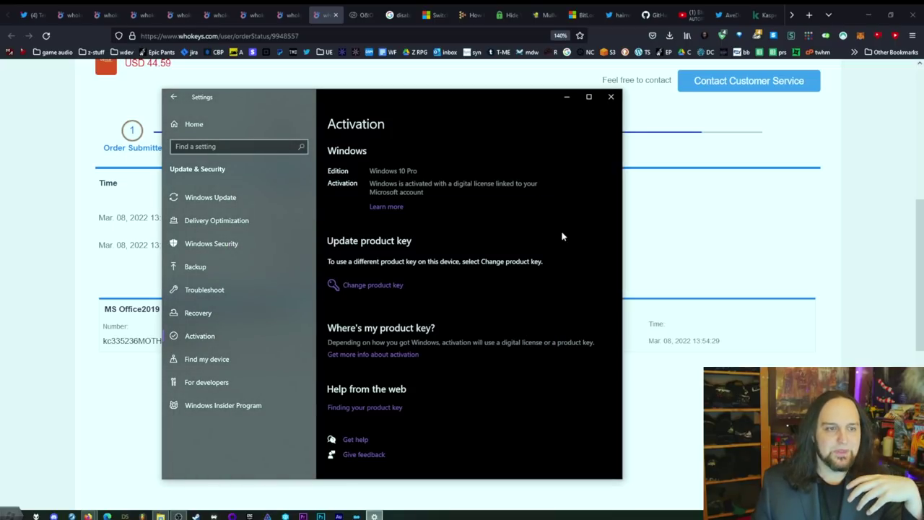
{"action": "left_click", "coordinate": [611, 96]}
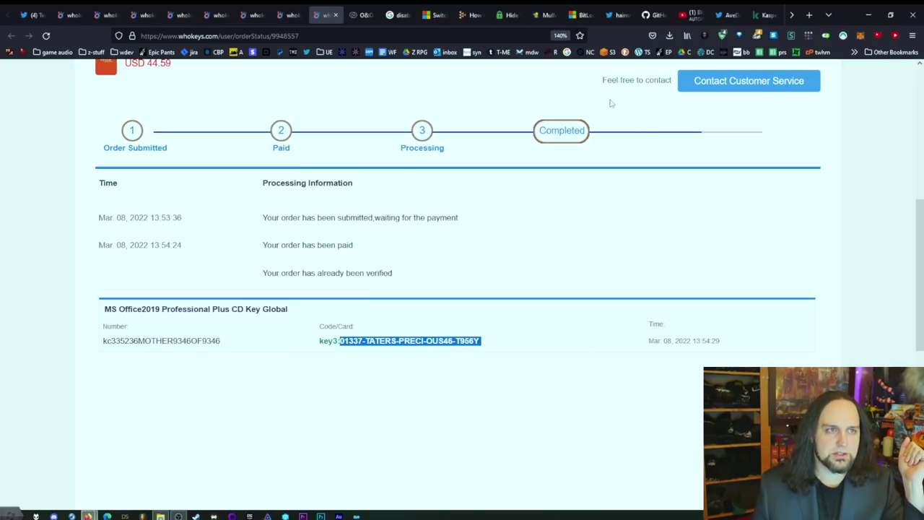
Step: Review the product key step on the Microsoft 365 setup page and the OfficeSetup.exe download
{"action": "key", "text": "alt+Tab"}
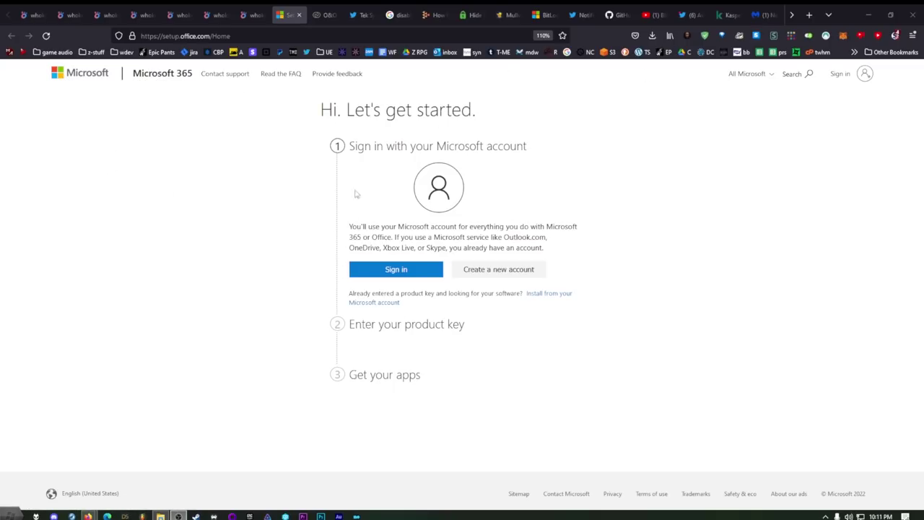
{"action": "left_click_drag", "start_coordinate": [341, 324], "coordinate": [474, 340]}
{"action": "left_click", "coordinate": [481, 341]}
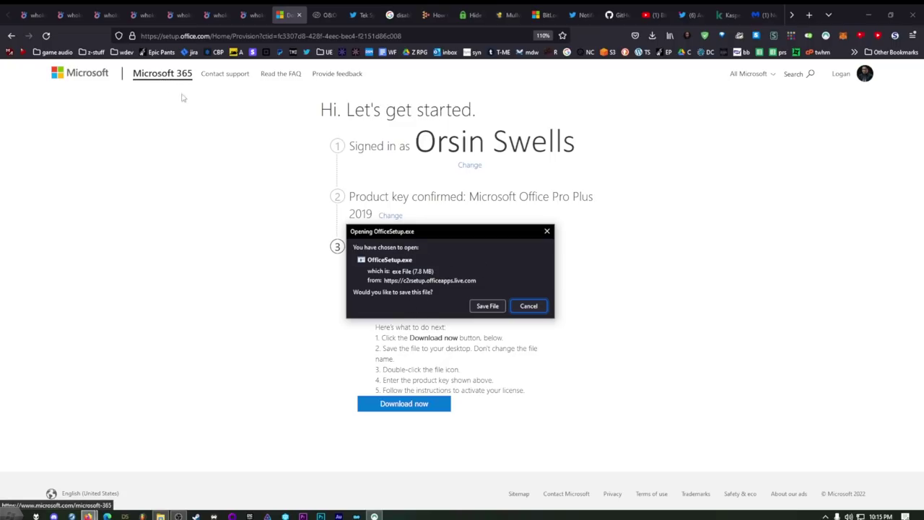
{"action": "left_click_drag", "start_coordinate": [452, 237], "coordinate": [454, 243]}
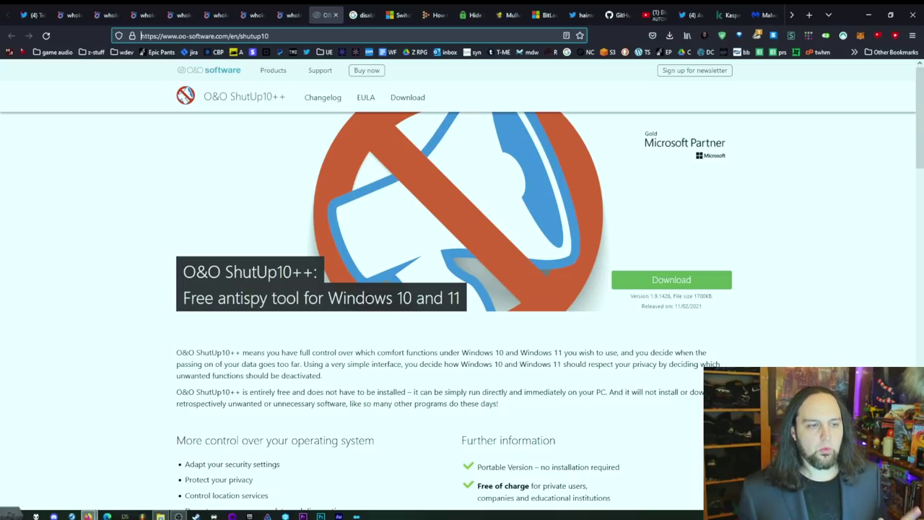
Step: Launch the downloaded O&O ShutUp10++ and apply only the recommended settings, creating a system restore point first
{"action": "left_click", "coordinate": [420, 337]}
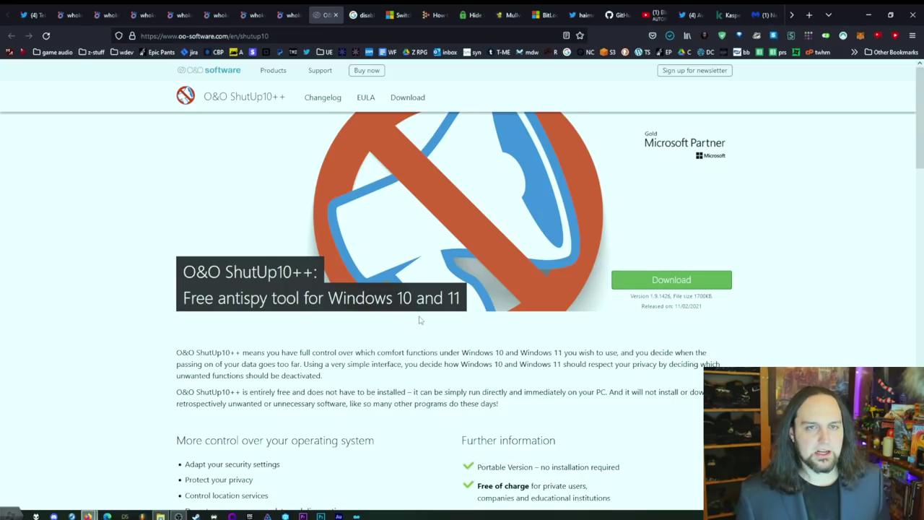
{"action": "left_click", "coordinate": [670, 36]}
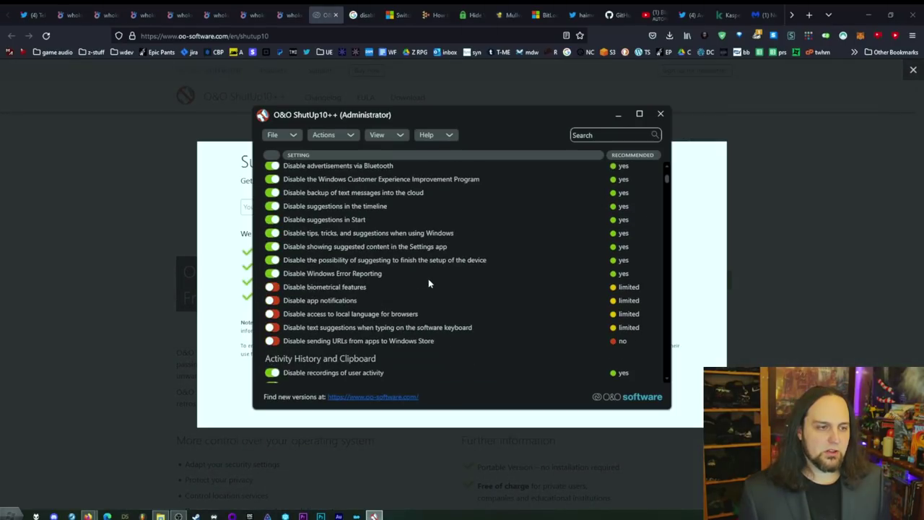
{"action": "left_click", "coordinate": [339, 137]}
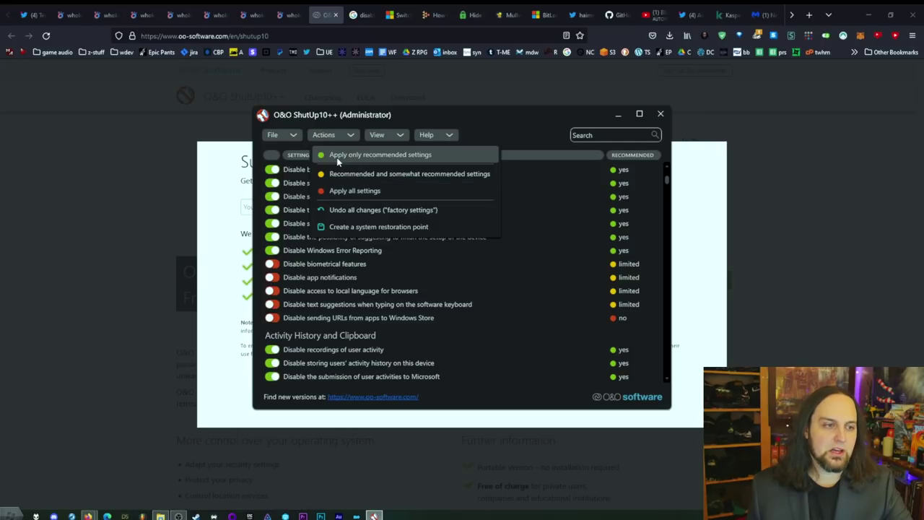
{"action": "left_click", "coordinate": [365, 157]}
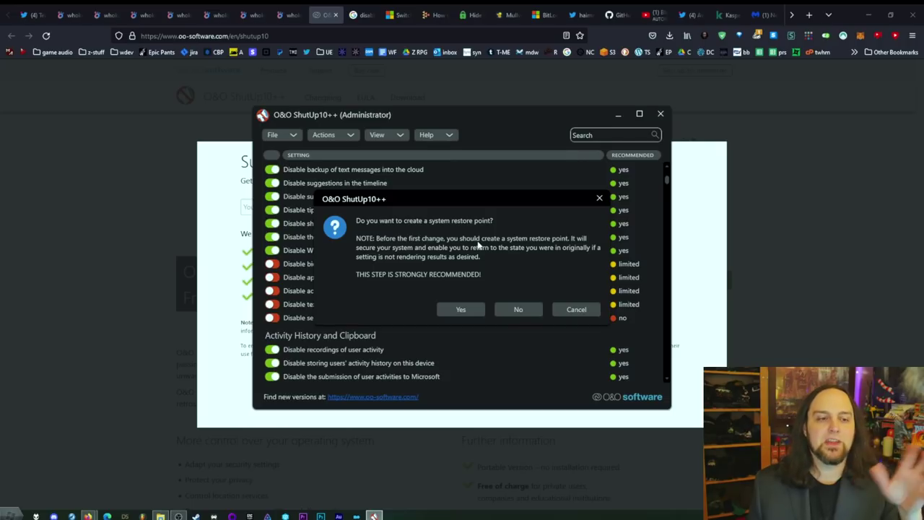
{"action": "left_click", "coordinate": [460, 310]}
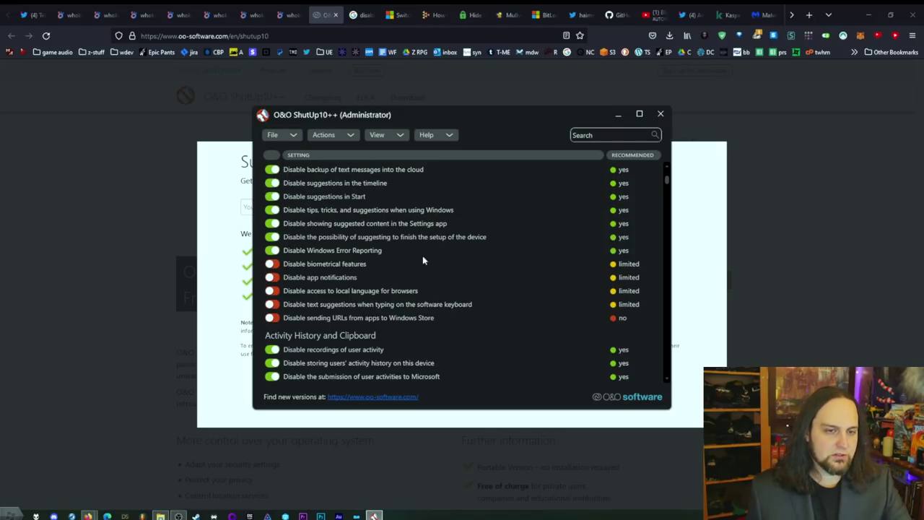
Step: Examine the ShutUp10++ privacy settings with their recommendation levels and the available bulk actions
{"action": "scroll", "coordinate": [621, 271], "scroll_direction": "down", "scroll_amount": 1}
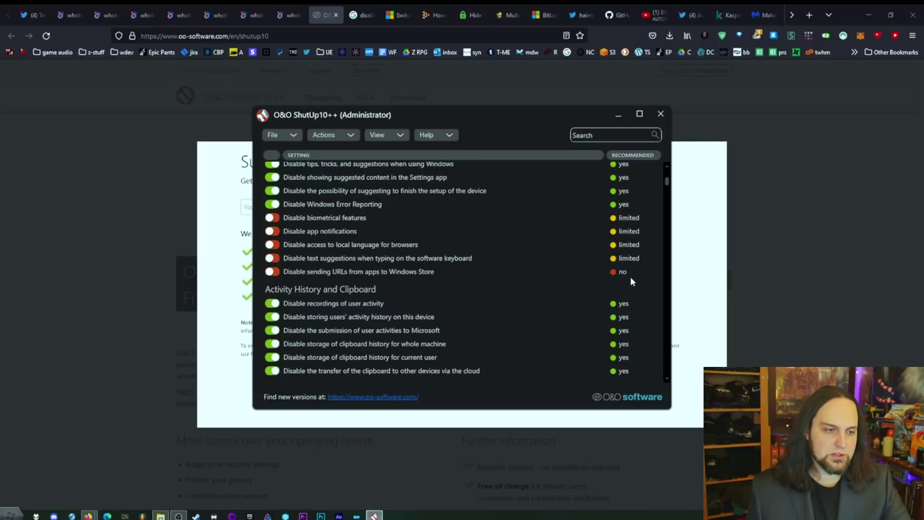
{"action": "scroll", "coordinate": [631, 277], "scroll_direction": "down", "scroll_amount": 1}
{"action": "scroll", "coordinate": [621, 253], "scroll_direction": "down", "scroll_amount": 1}
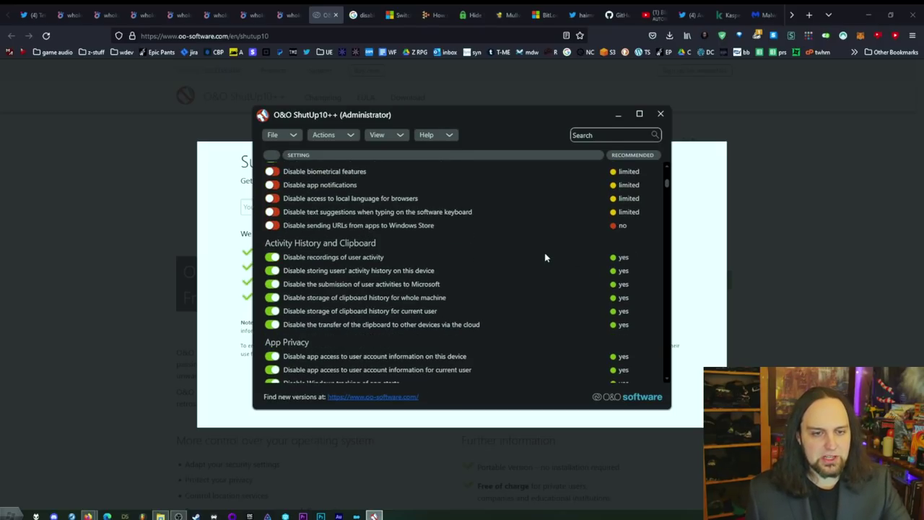
{"action": "scroll", "coordinate": [549, 254], "scroll_direction": "down", "scroll_amount": 1}
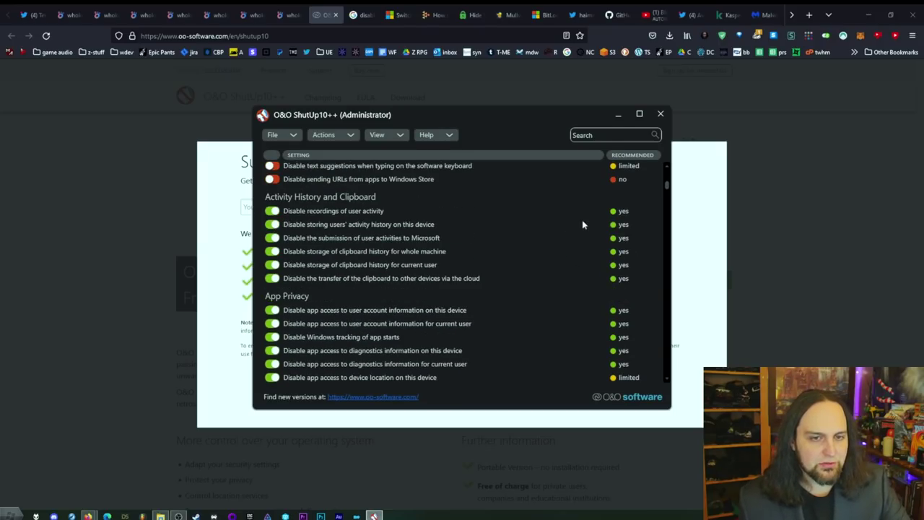
{"action": "scroll", "coordinate": [496, 258], "scroll_direction": "down", "scroll_amount": 15}
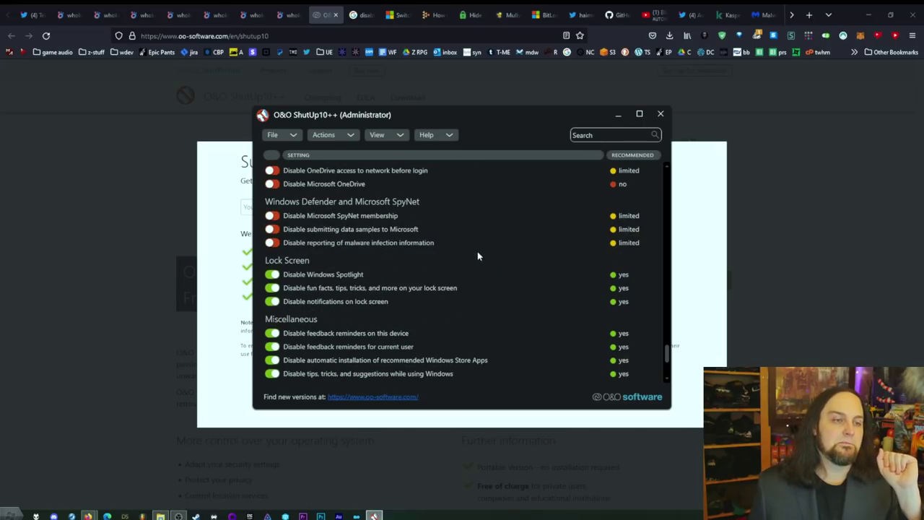
{"action": "left_click", "coordinate": [348, 137]}
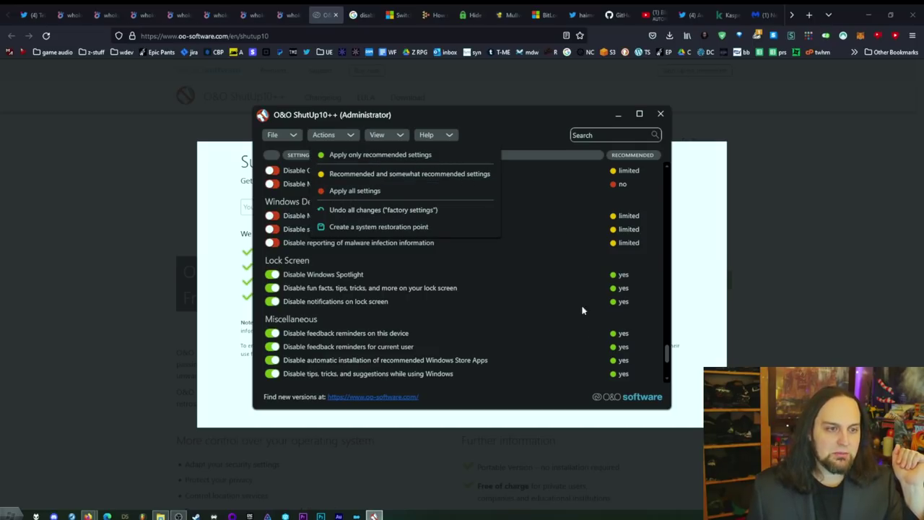
{"action": "left_click", "coordinate": [544, 127]}
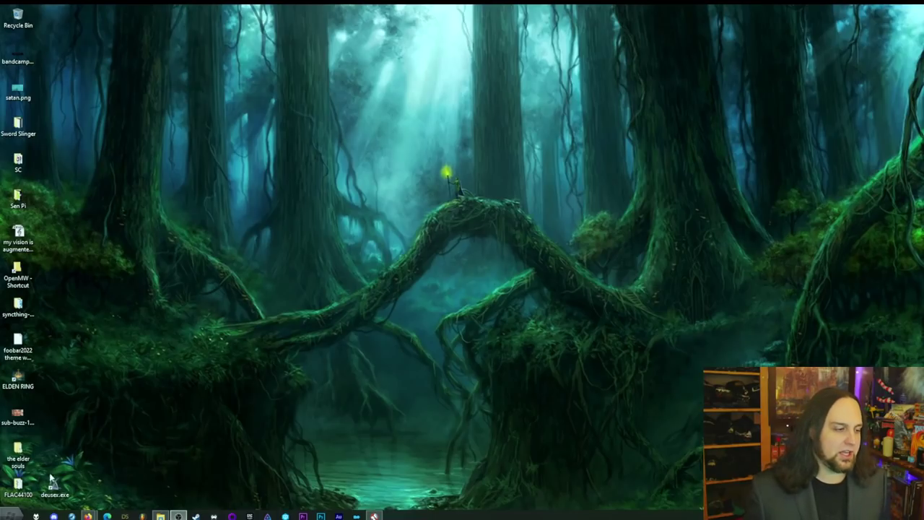
Step: Open the current user's account settings and review the account type and sign-in information on the Your info page
{"action": "left_click", "coordinate": [13, 516]}
{"action": "mouse_move", "coordinate": [13, 407]}
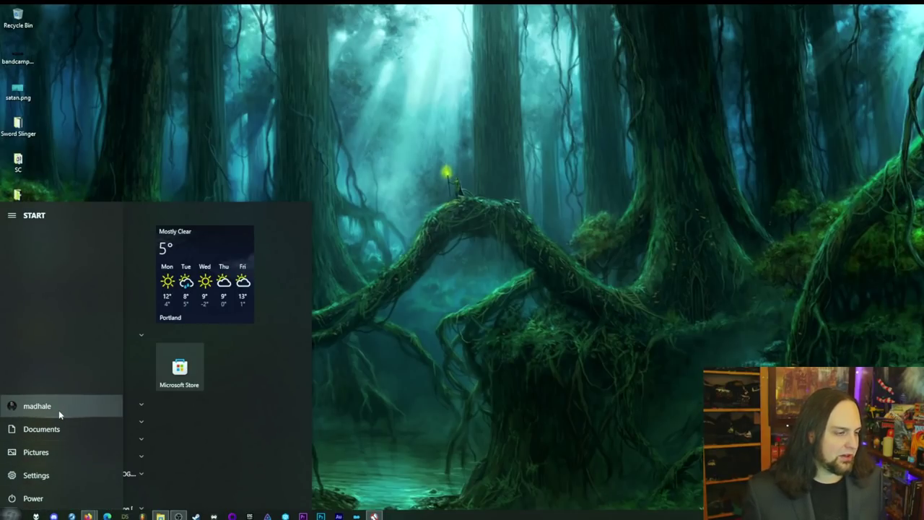
{"action": "left_click", "coordinate": [41, 407]}
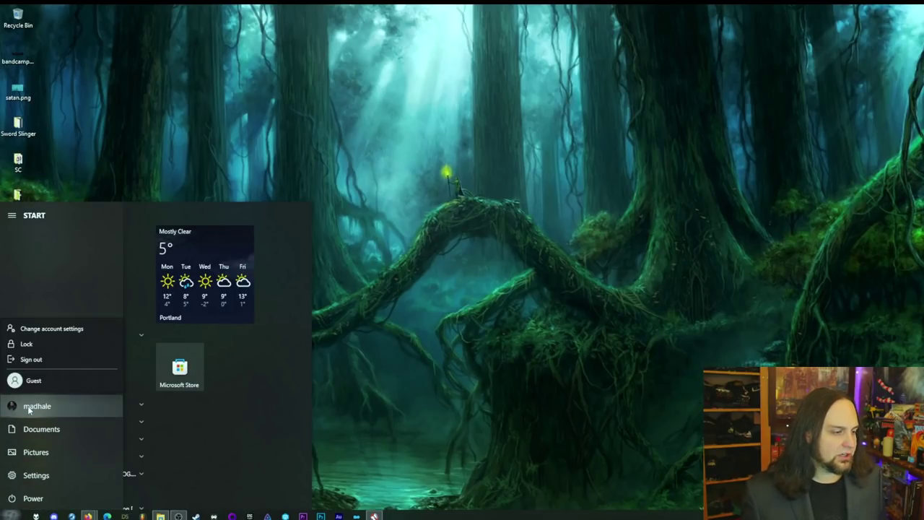
{"action": "left_click", "coordinate": [33, 329]}
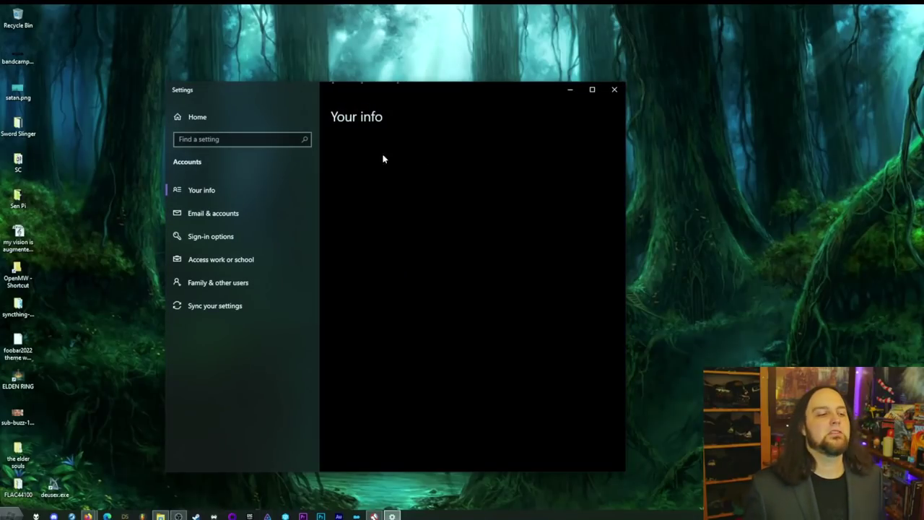
{"action": "left_click", "coordinate": [401, 400]}
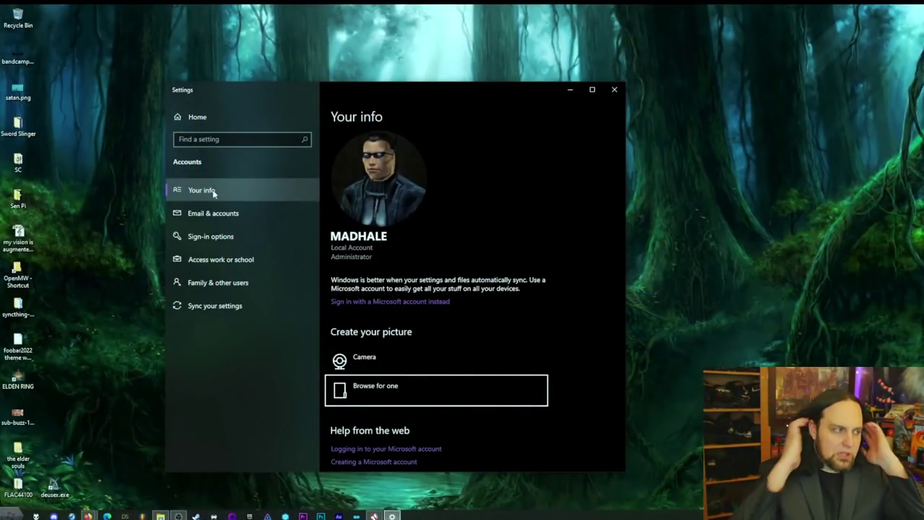
Step: Set Require sign-in to "When PC wakes up from sleep" and review the remaining sign-in options, including Dynamic lock and Privacy
{"action": "left_click", "coordinate": [213, 236]}
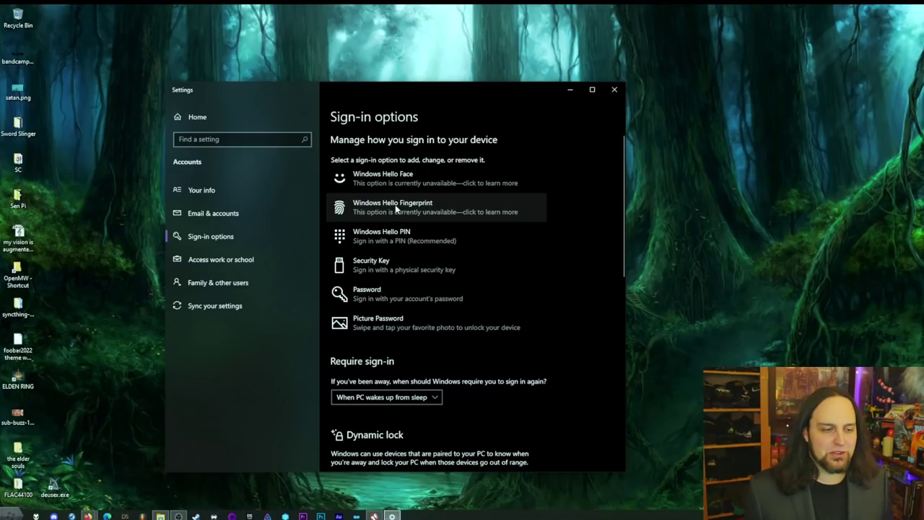
{"action": "scroll", "coordinate": [424, 275], "scroll_direction": "down", "scroll_amount": 3}
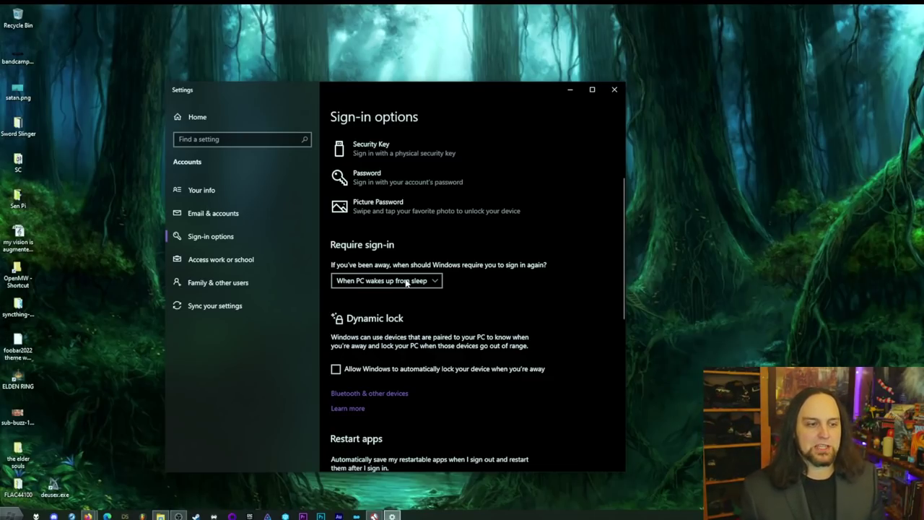
{"action": "left_click", "coordinate": [408, 284]}
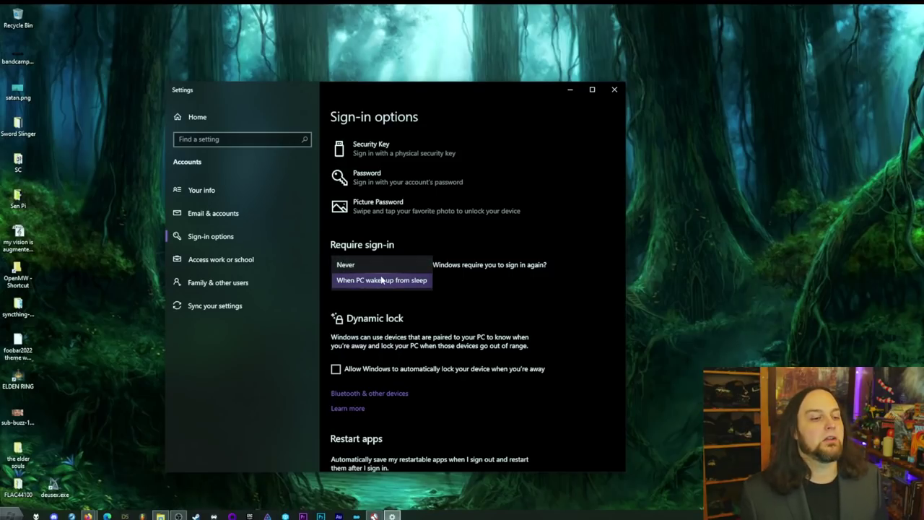
{"action": "left_click", "coordinate": [382, 280]}
{"action": "scroll", "coordinate": [482, 280], "scroll_direction": "down", "scroll_amount": 3}
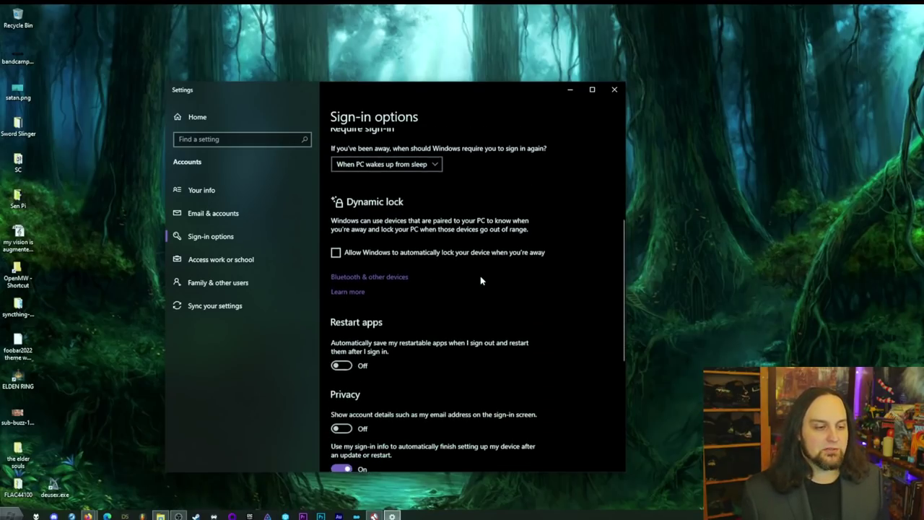
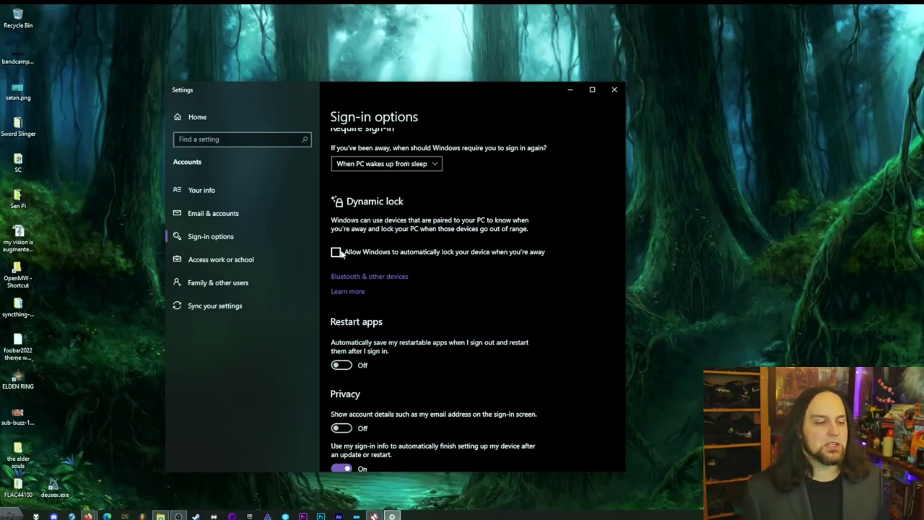
{"action": "scroll", "coordinate": [419, 392], "scroll_direction": "down", "scroll_amount": 3}
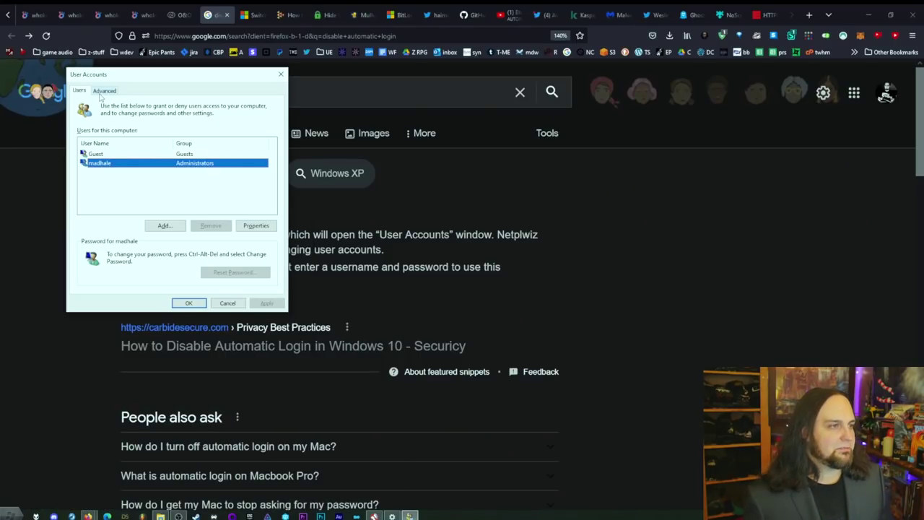
Step: Enable the secure sign-in requirement for Ctrl+Alt+Delete in the advanced User Accounts options and apply it
{"action": "left_click", "coordinate": [103, 92]}
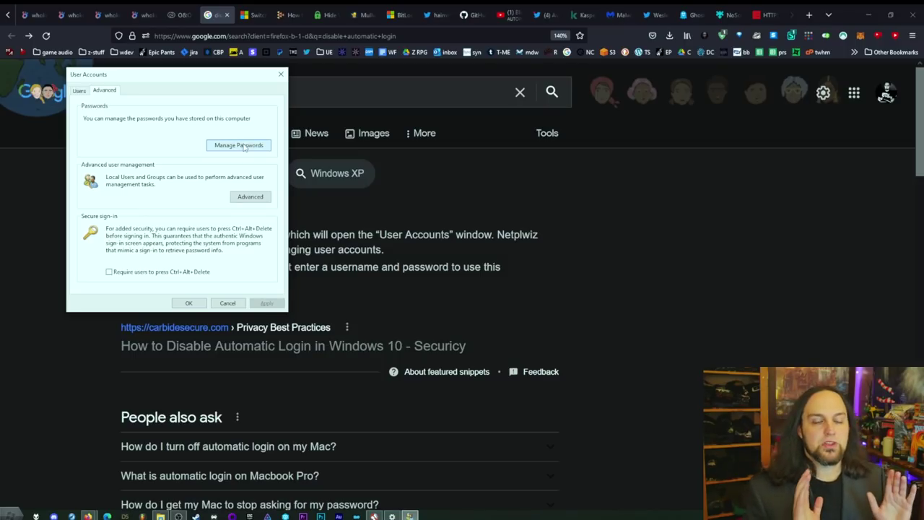
{"action": "left_click", "coordinate": [239, 147]}
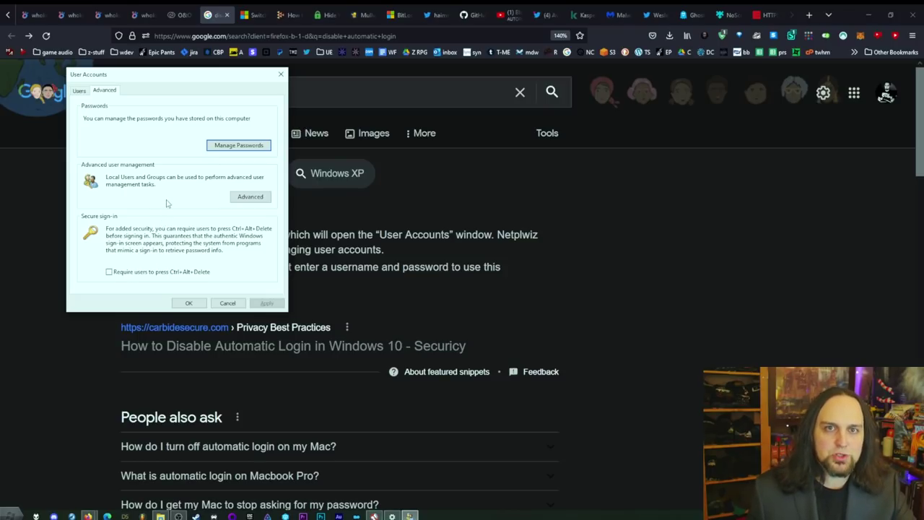
{"action": "left_click", "coordinate": [145, 273]}
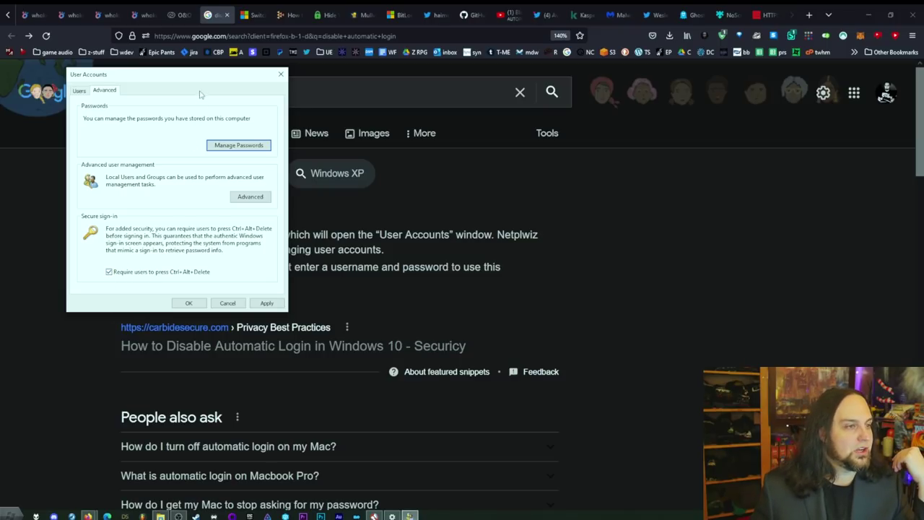
{"action": "left_click_drag", "start_coordinate": [193, 77], "coordinate": [343, 109]}
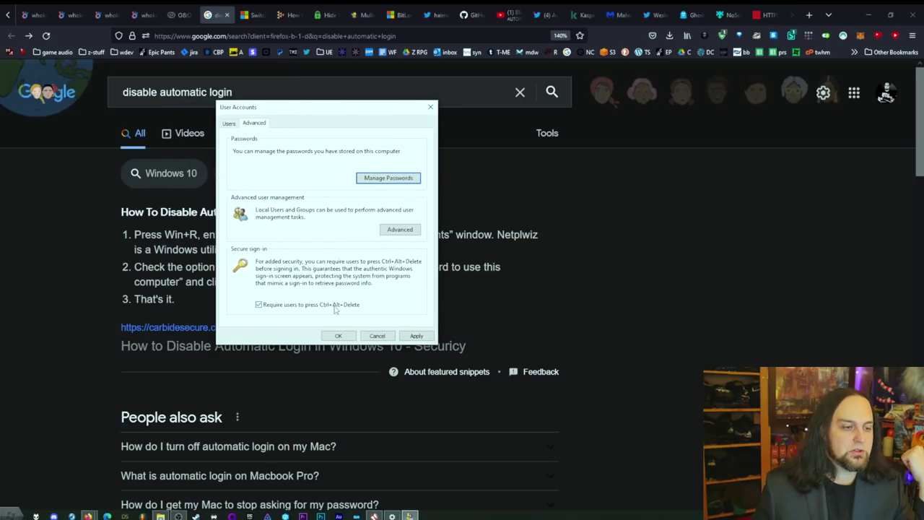
{"action": "left_click", "coordinate": [416, 336]}
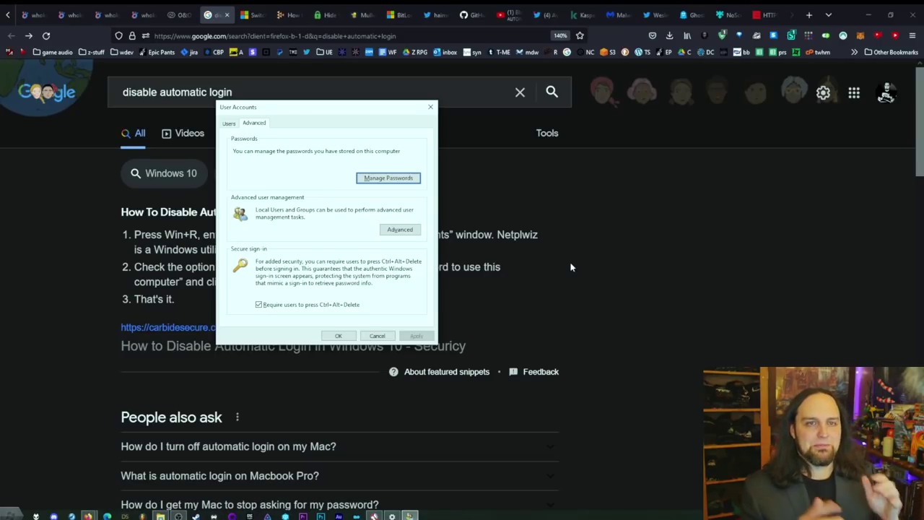
Step: View the running processes in Task Manager, and close it together with the User Accounts dialog
{"action": "key", "text": "ctrl+shift+Escape"}
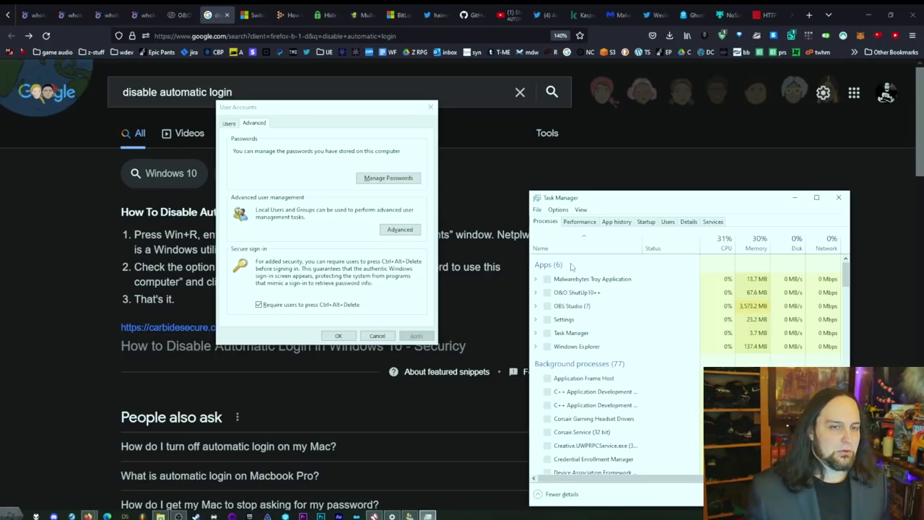
{"action": "left_click_drag", "start_coordinate": [614, 196], "coordinate": [487, 147]}
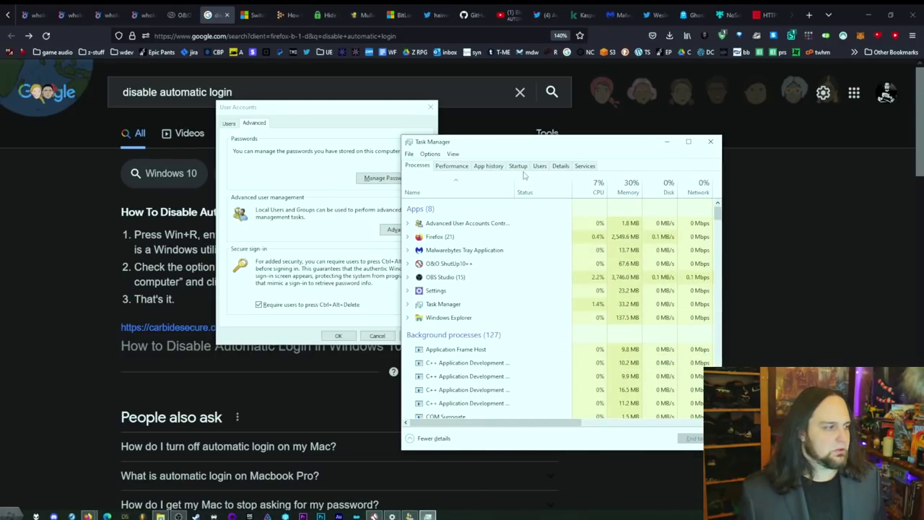
{"action": "left_click", "coordinate": [711, 141]}
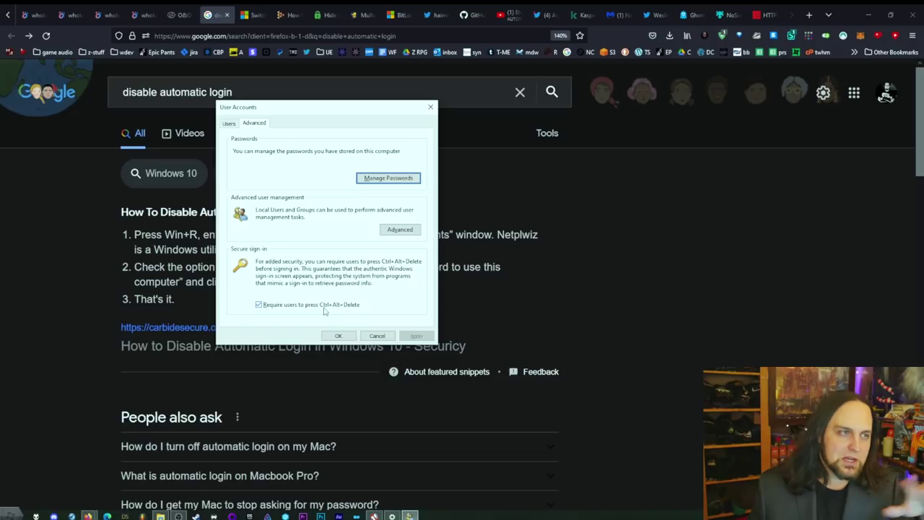
{"action": "left_click", "coordinate": [338, 336]}
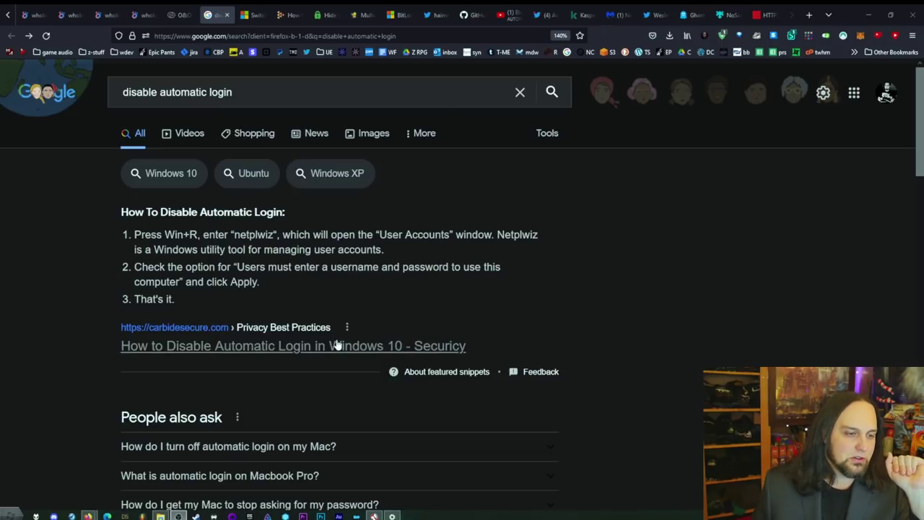
Step: Read the Twitter replies to Tek Syndicate's question about tips and programs for keeping Windows 10 locked down and safe
{"action": "left_click", "coordinate": [337, 345]}
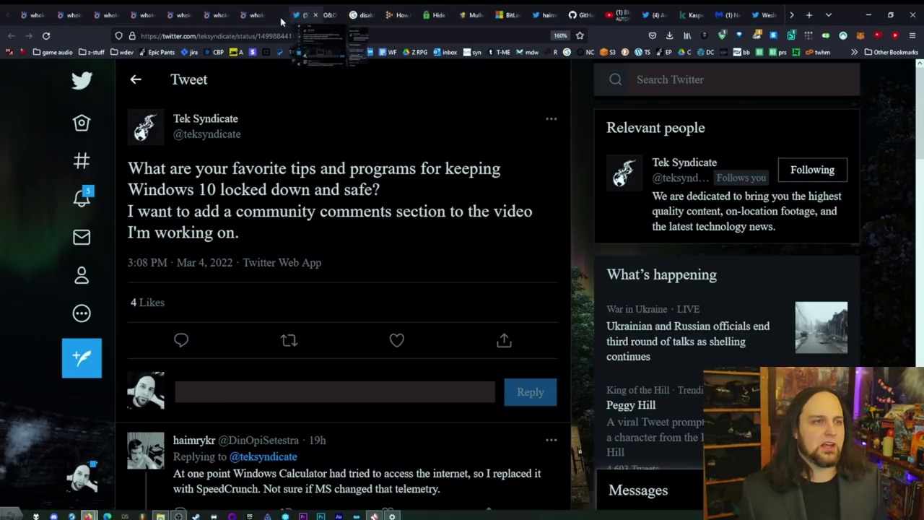
{"action": "scroll", "coordinate": [296, 257], "scroll_direction": "down", "scroll_amount": 4}
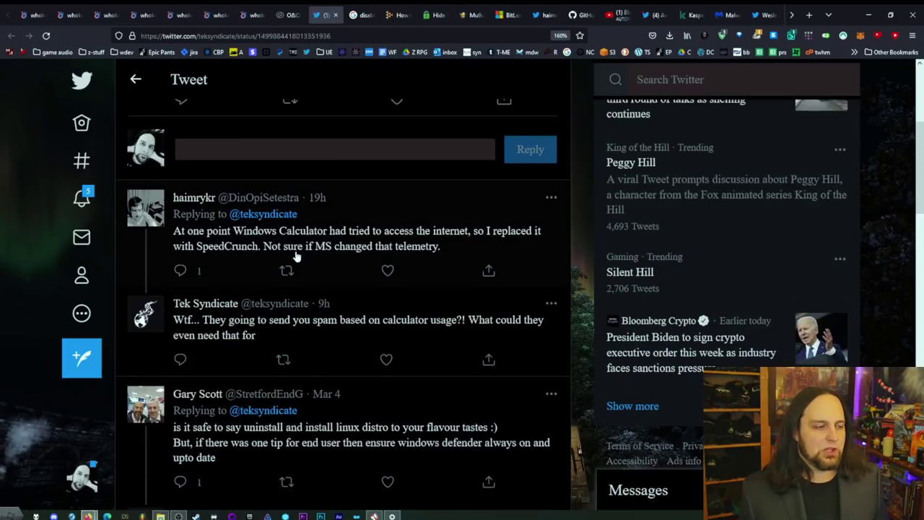
{"action": "scroll", "coordinate": [297, 257], "scroll_direction": "down", "scroll_amount": 6}
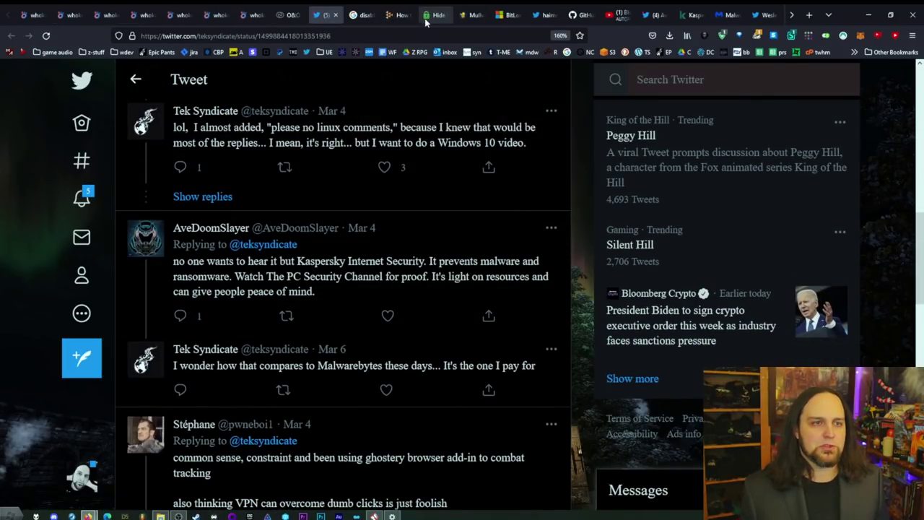
Step: View the Private Internet Access and Mullvad VPN websites as options for hiding the IP address
{"action": "left_click", "coordinate": [430, 18]}
{"action": "left_click", "coordinate": [466, 16]}
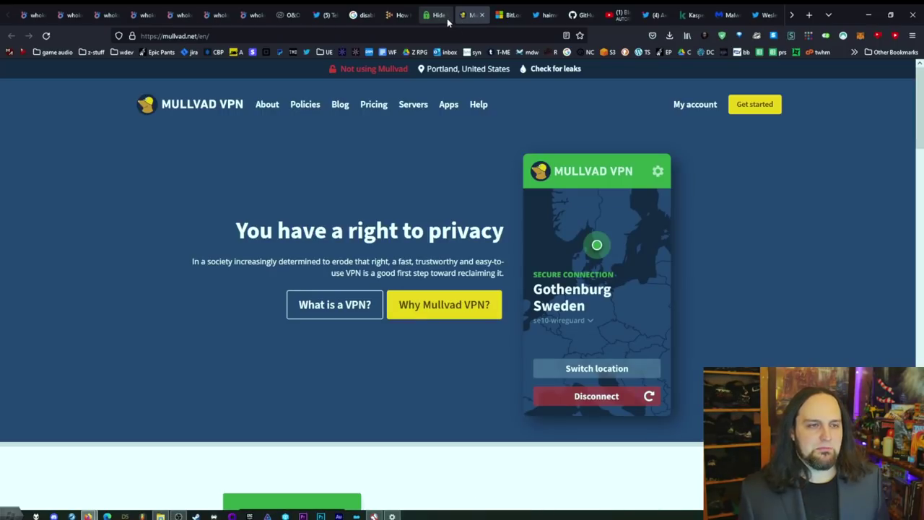
{"action": "left_click", "coordinate": [441, 20]}
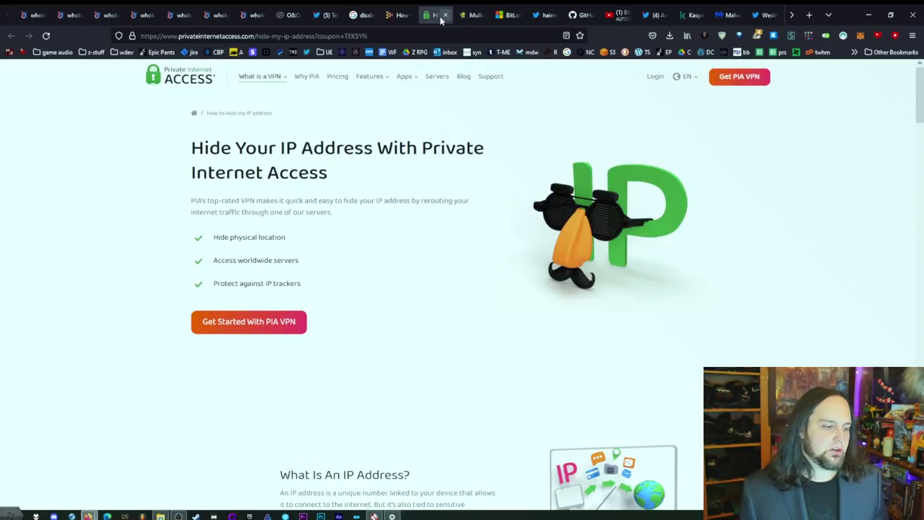
{"action": "left_click", "coordinate": [466, 14]}
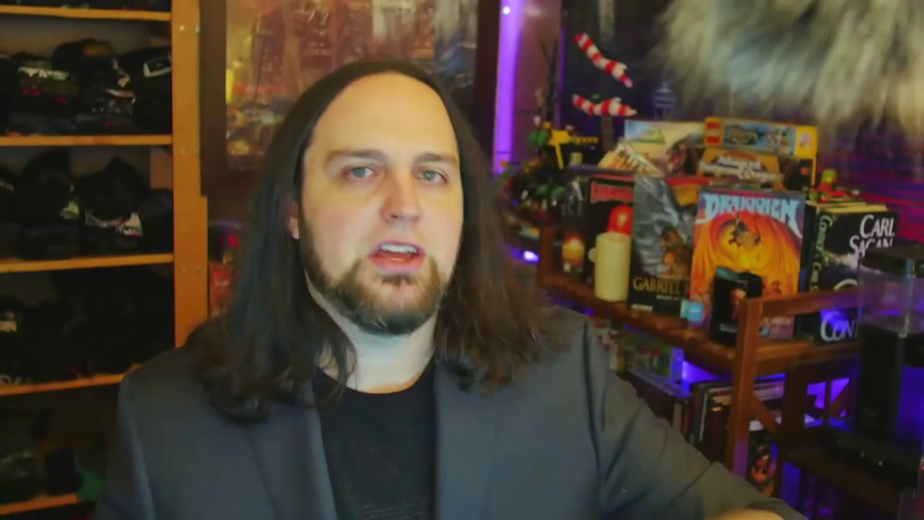